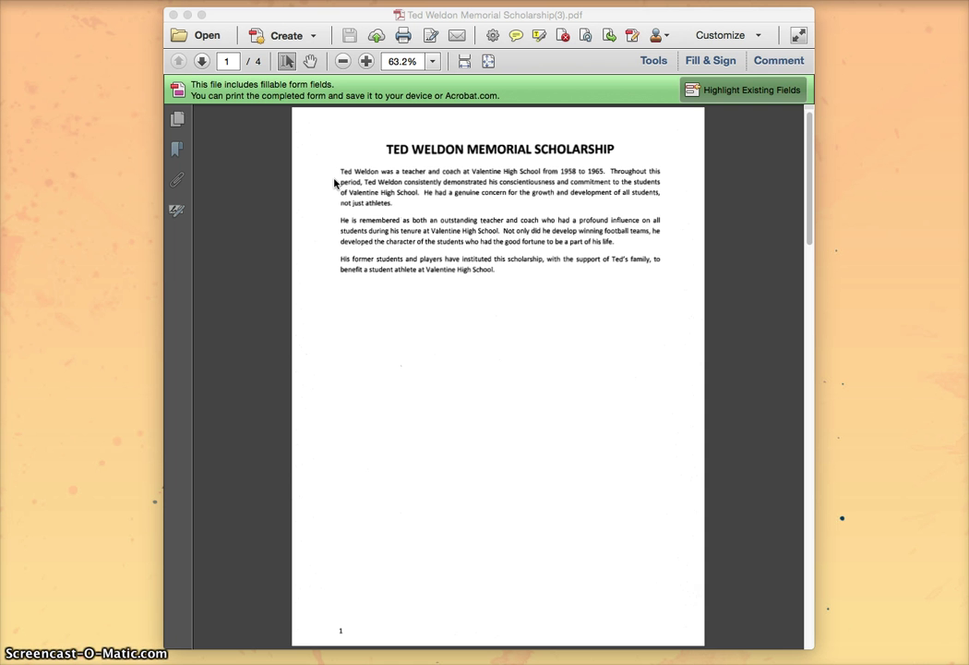
Scroll to page 2 and try to select the year 2014 in the May 1, 2014 due date
{"action": "scroll", "coordinate": [334, 182], "scroll_direction": "down", "scroll_amount": 10}
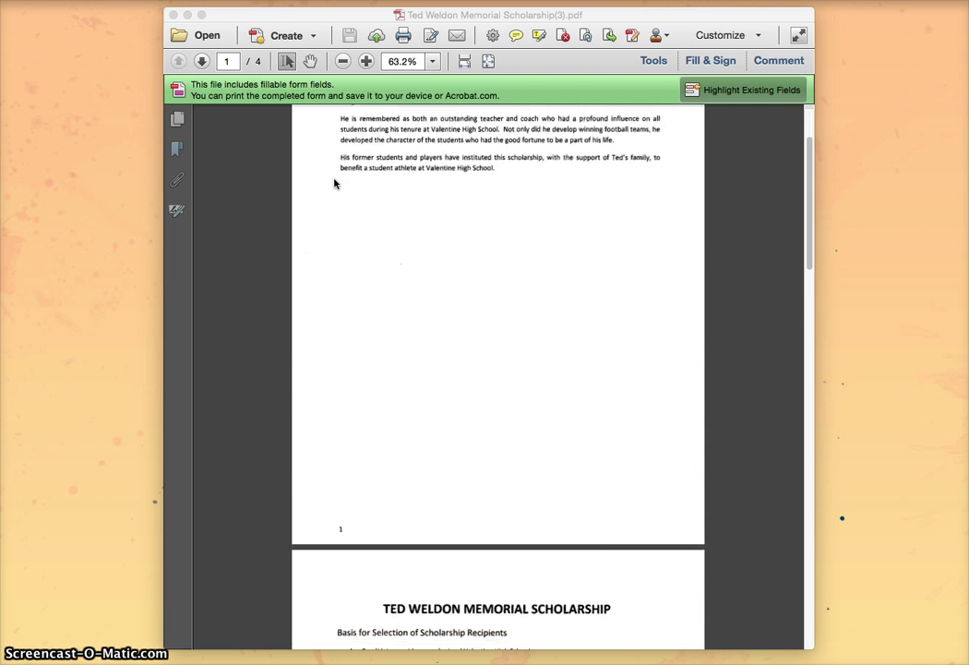
{"action": "scroll", "coordinate": [334, 182], "scroll_direction": "down", "scroll_amount": 5}
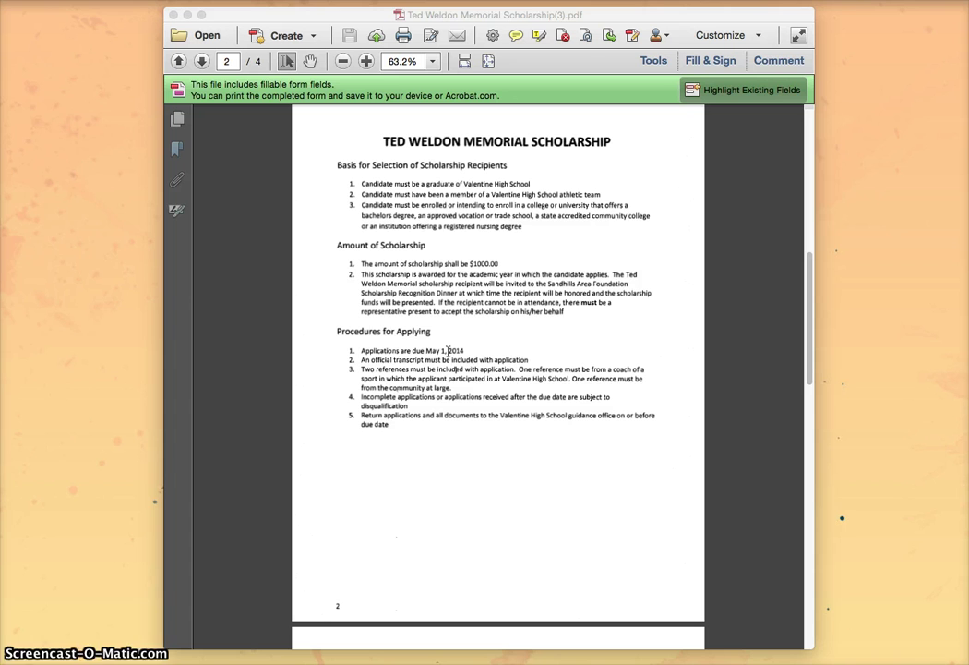
{"action": "left_click", "coordinate": [450, 351]}
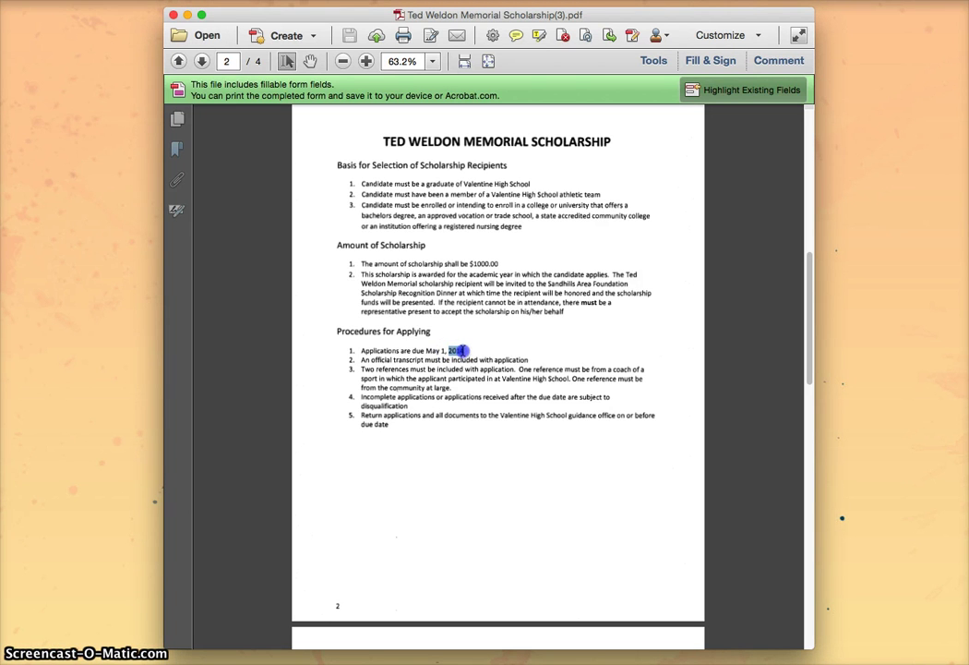
{"action": "left_click_drag", "start_coordinate": [462, 351], "coordinate": [464, 351]}
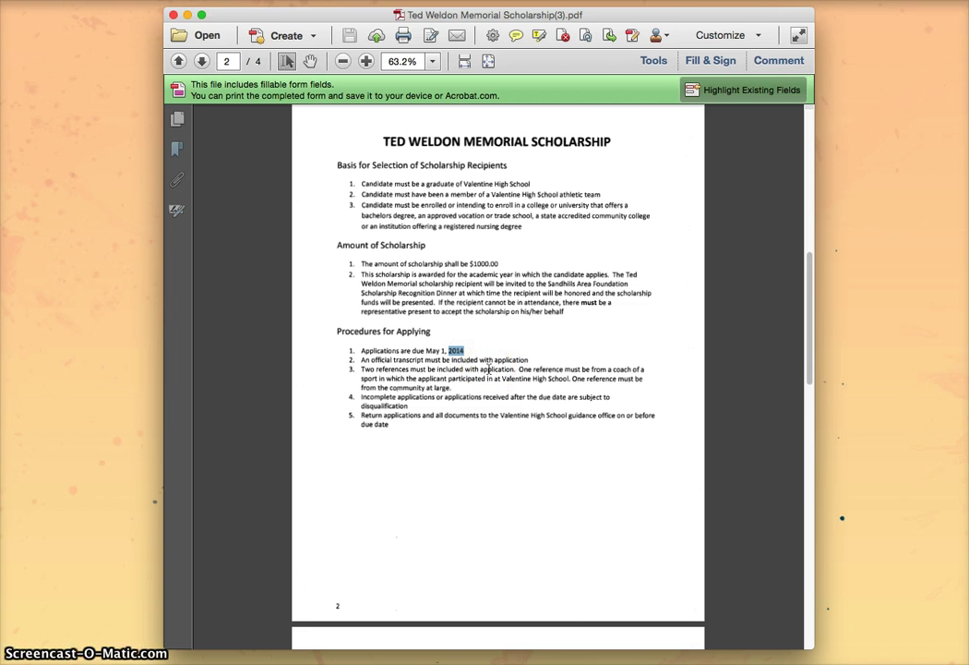
{"action": "double_click", "coordinate": [457, 352]}
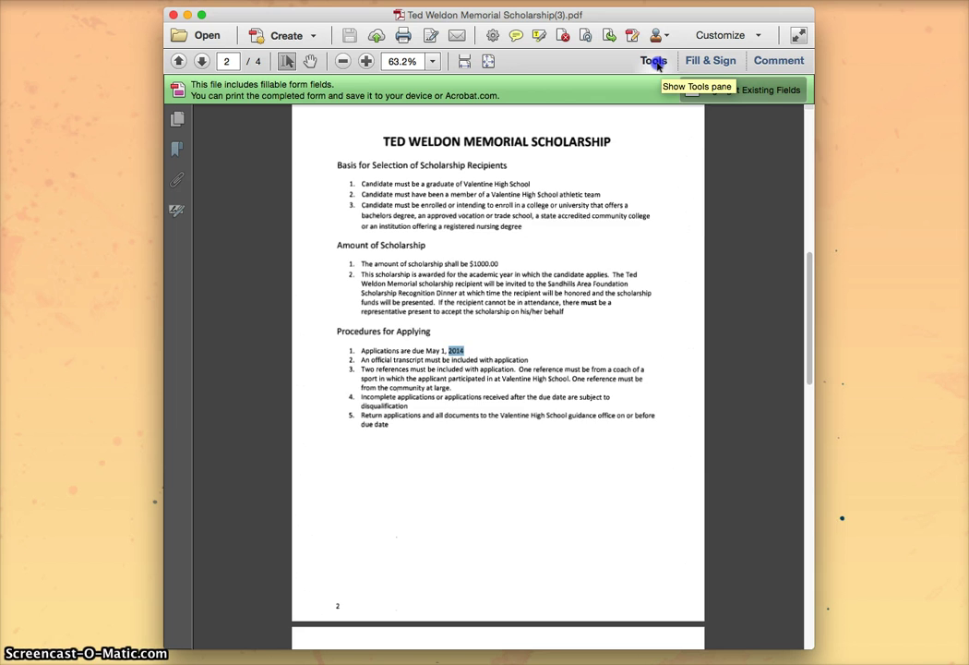
Show the Tools pane beside the document and expand its Text Recognition panel
{"action": "left_click", "coordinate": [655, 61]}
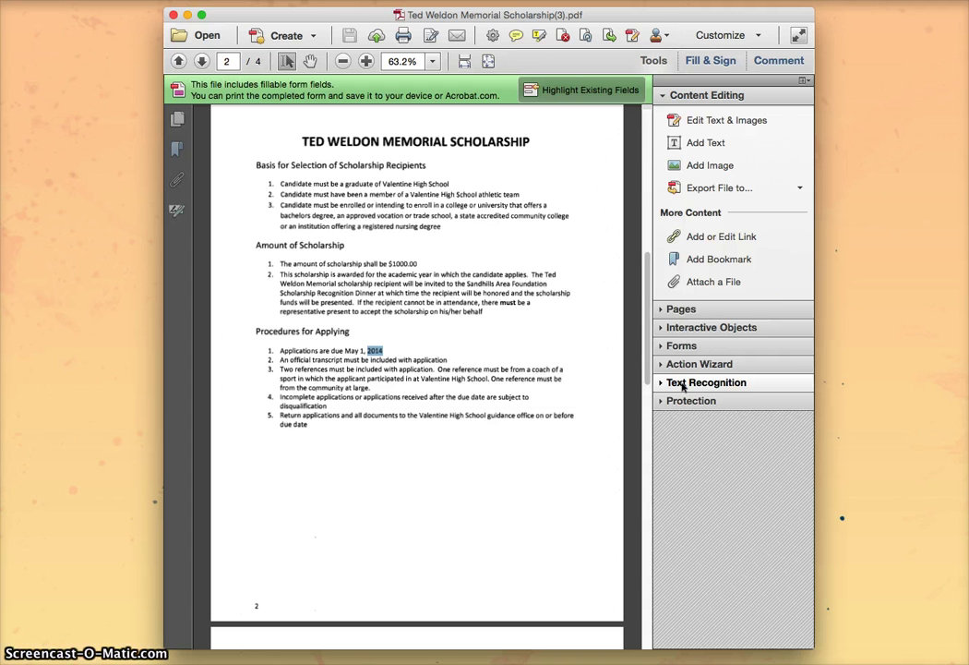
{"action": "left_click", "coordinate": [803, 83]}
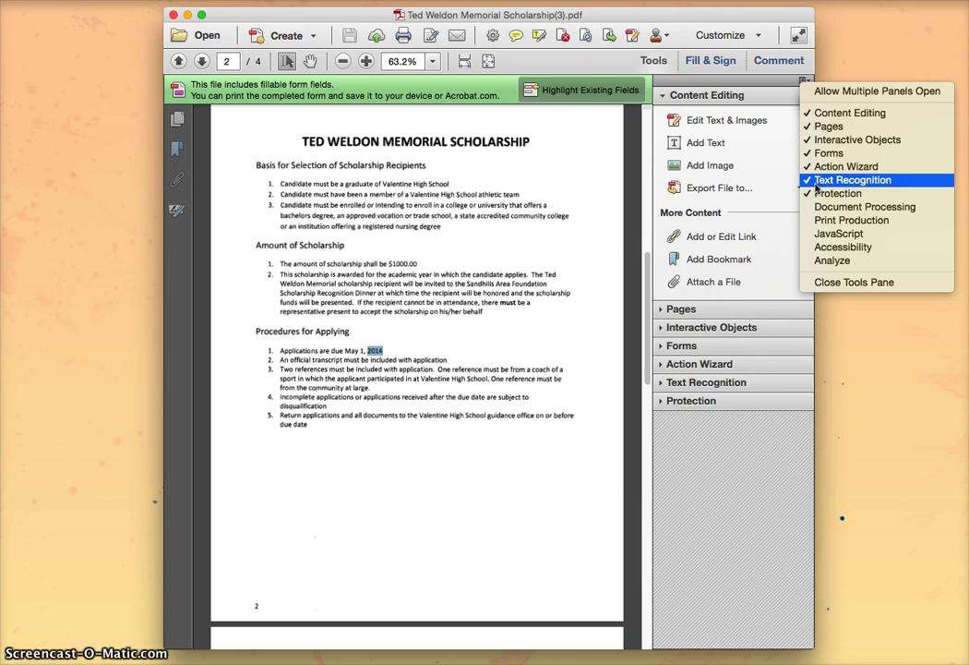
{"action": "left_click", "coordinate": [803, 76]}
{"action": "left_click", "coordinate": [802, 76]}
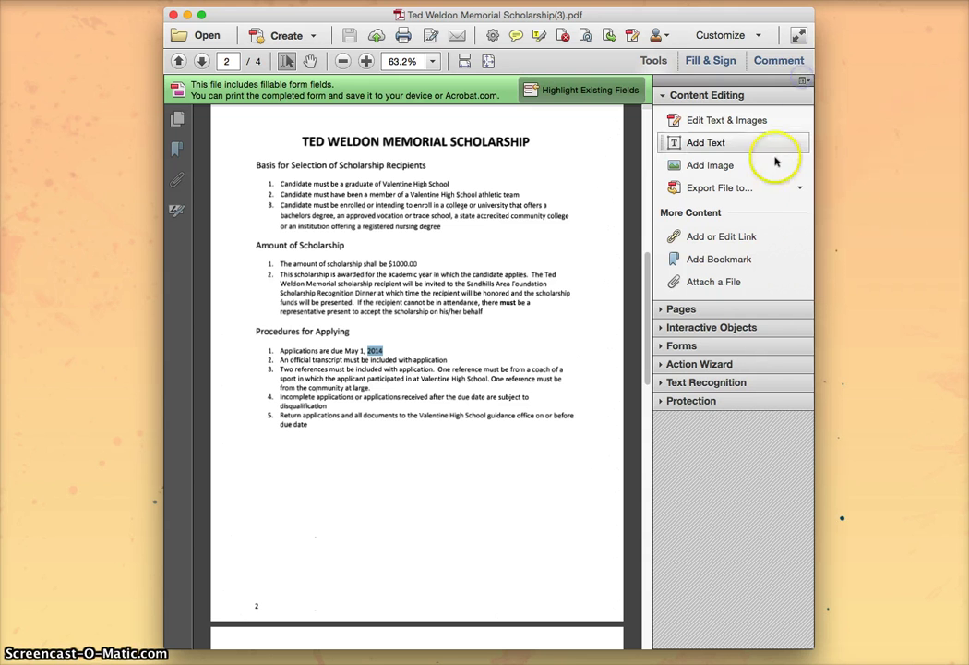
{"action": "left_click", "coordinate": [704, 384]}
{"action": "left_click", "coordinate": [723, 310]}
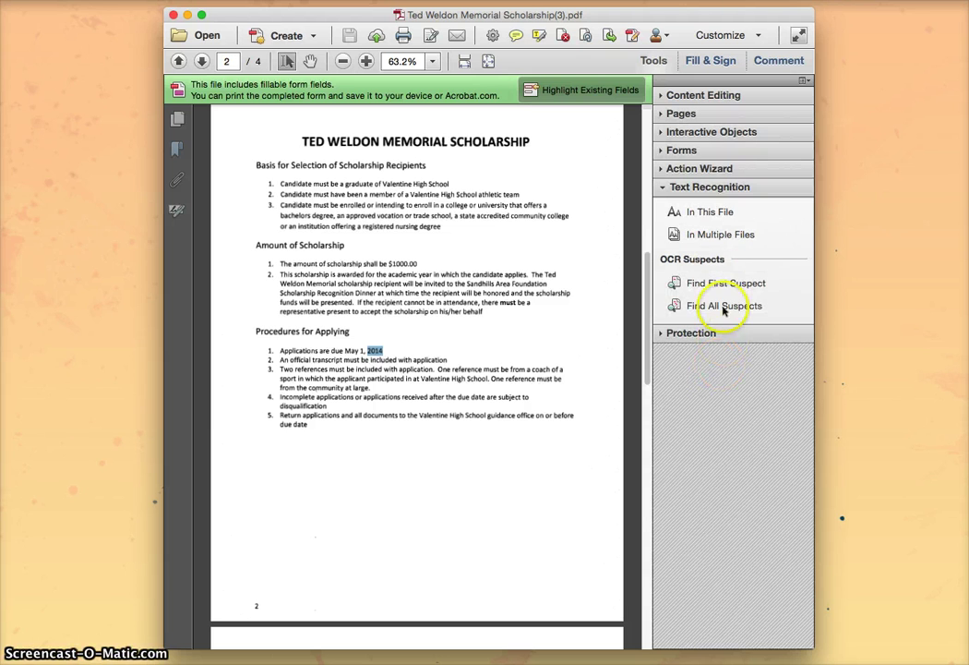
Run text recognition on all pages using English (US), ClearScan output and 600 dpi downsampling
{"action": "left_click", "coordinate": [715, 214]}
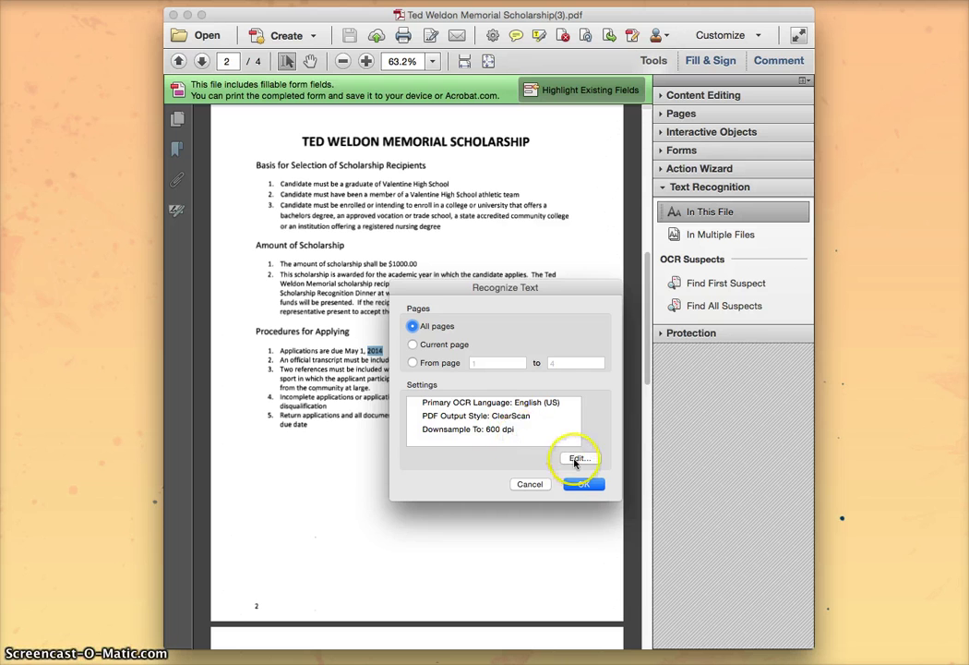
{"action": "left_click", "coordinate": [577, 459]}
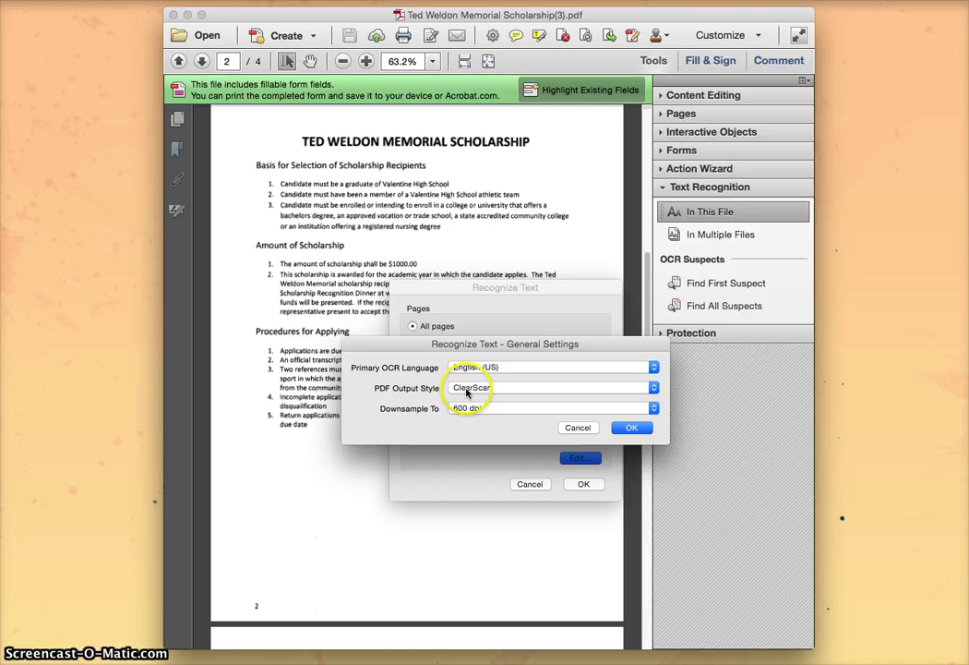
{"action": "left_click", "coordinate": [466, 409]}
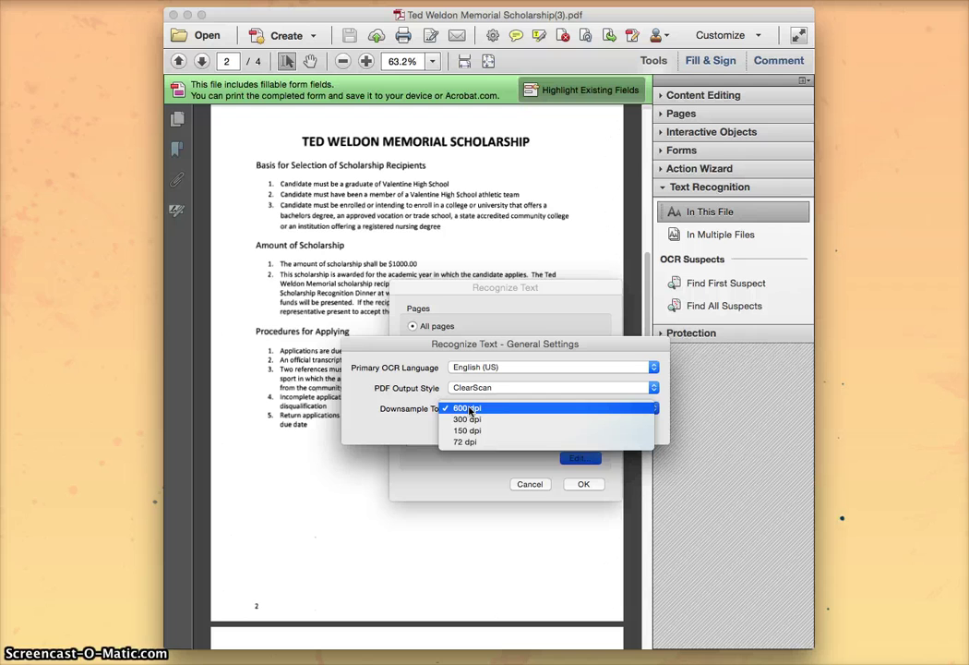
{"action": "left_click", "coordinate": [469, 408]}
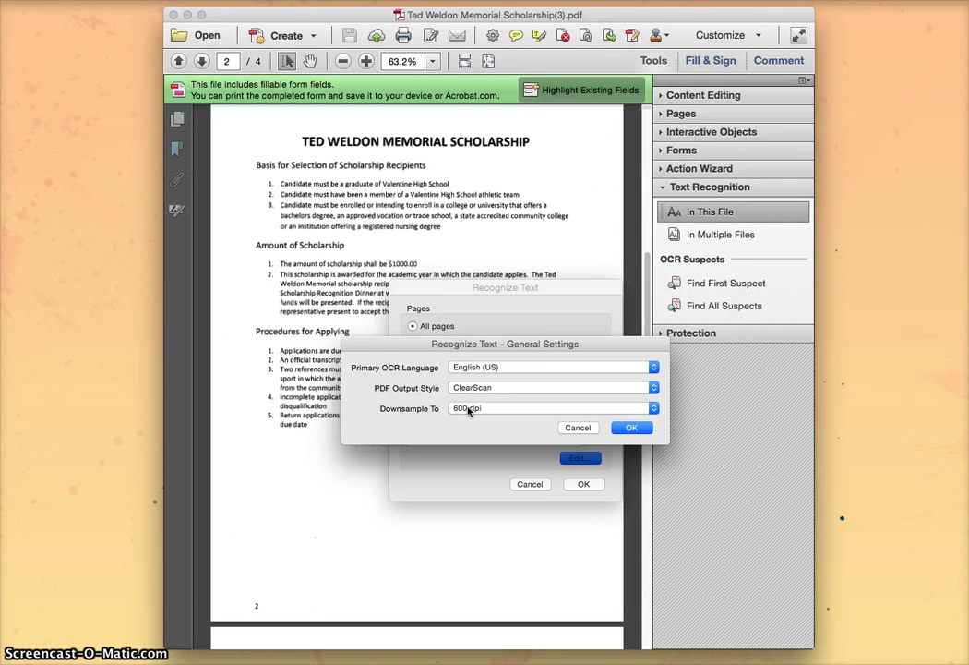
{"action": "left_click", "coordinate": [632, 428]}
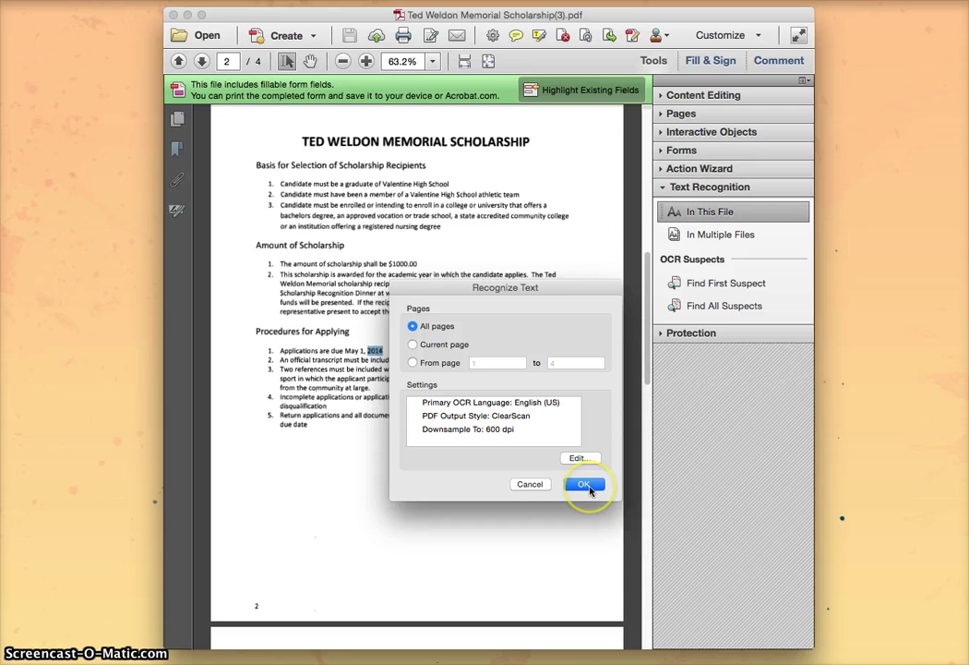
{"action": "left_click", "coordinate": [586, 485]}
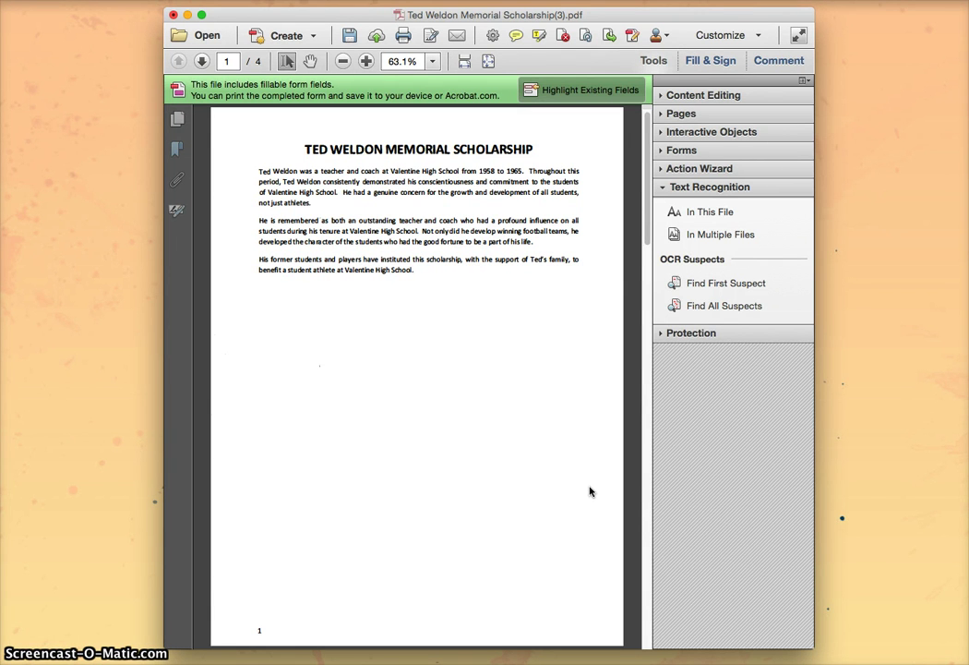
On page 2, select the now-recognized year 2014 in the due date and bring up its context menu
{"action": "scroll", "coordinate": [590, 491], "scroll_direction": "down", "scroll_amount": 10}
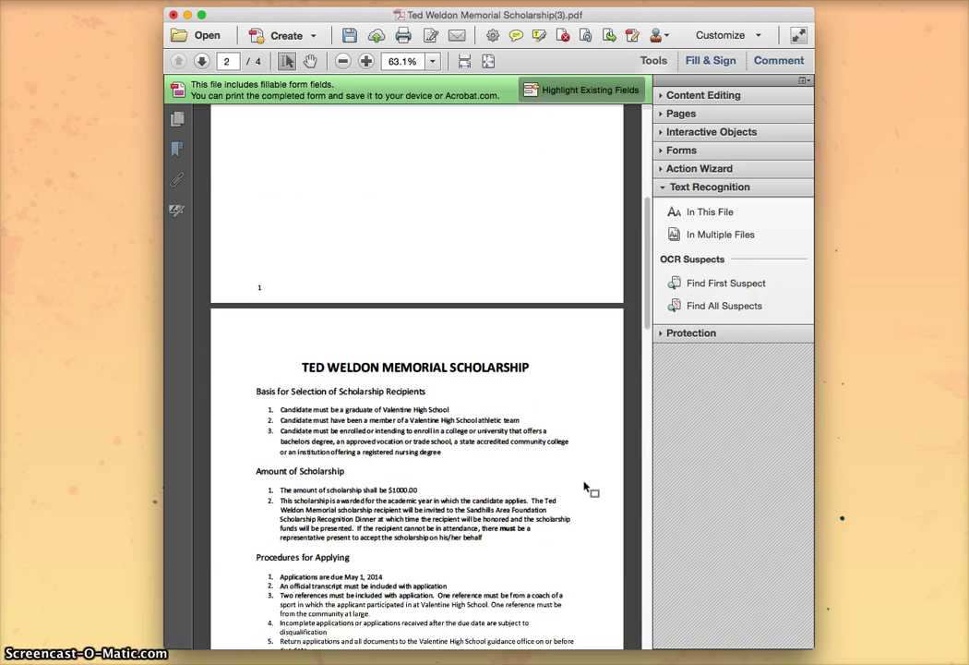
{"action": "scroll", "coordinate": [584, 487], "scroll_direction": "down", "scroll_amount": 3}
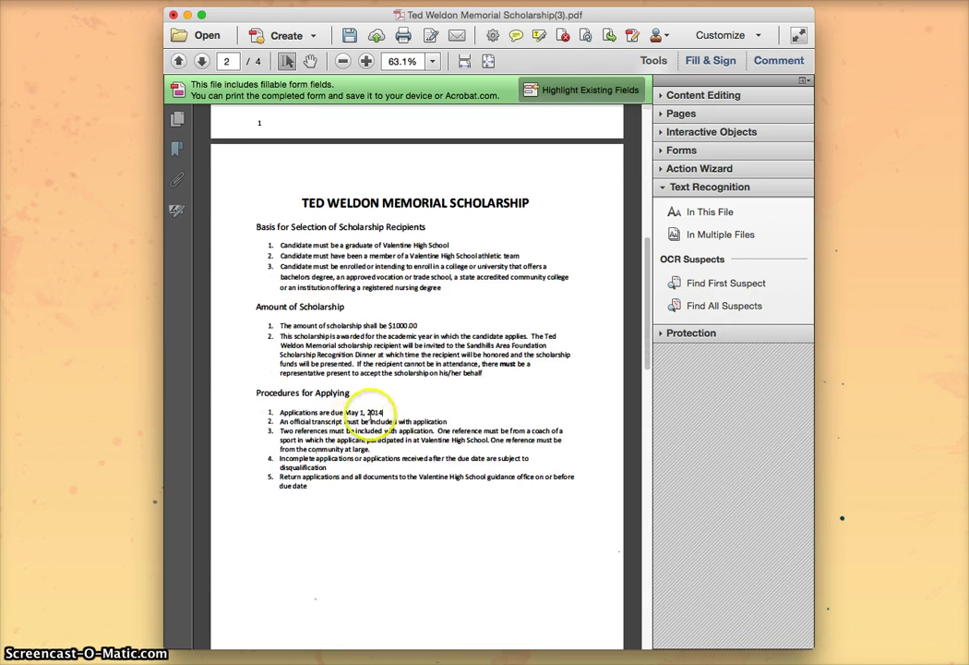
{"action": "double_click", "coordinate": [378, 412]}
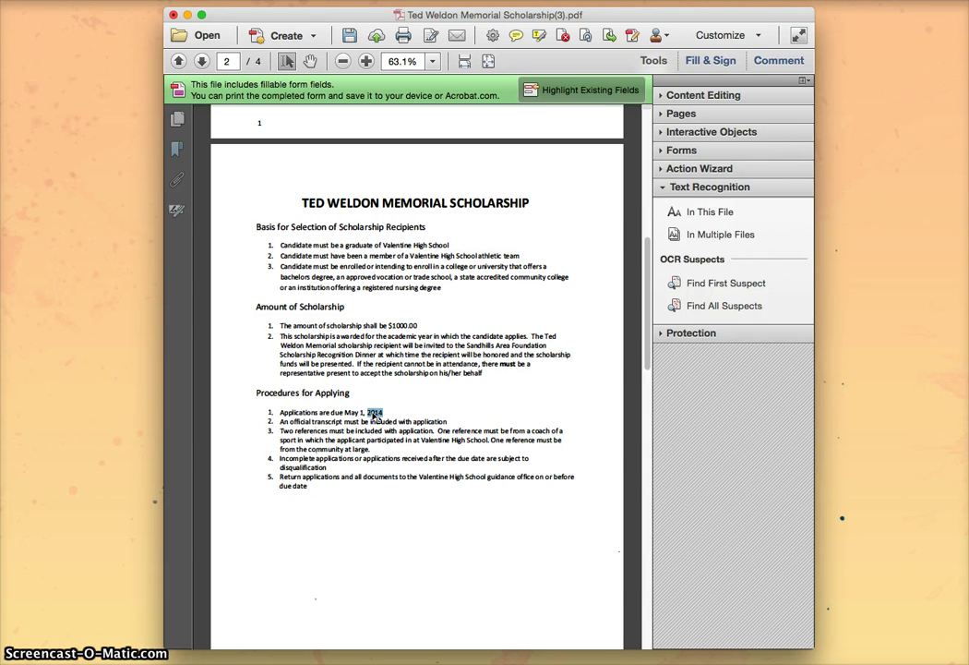
{"action": "right_click", "coordinate": [373, 417]}
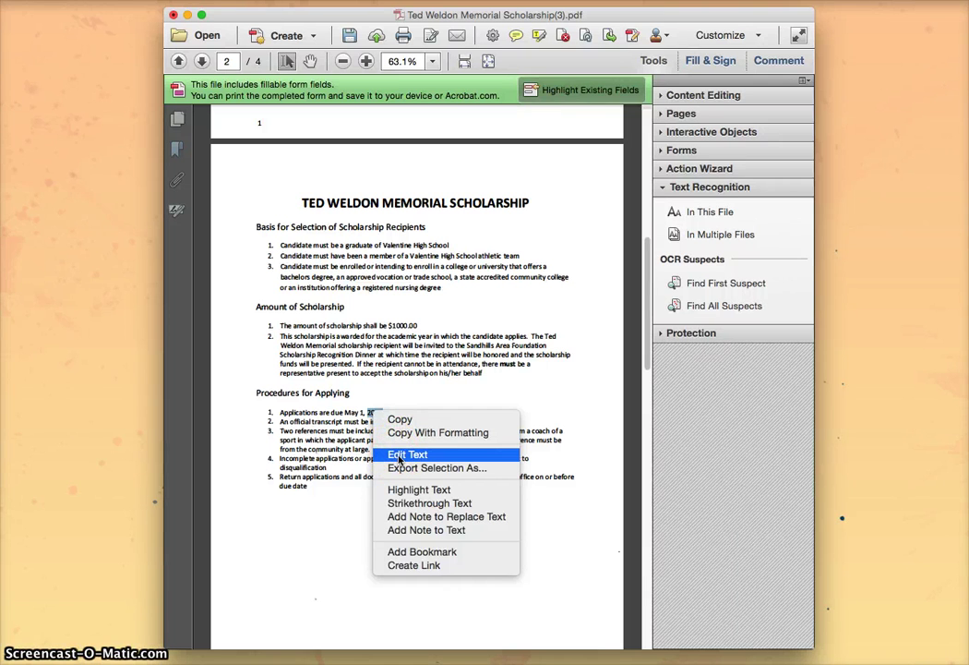
Switch to Edit Text and replace the due-date year 2014 with 2015
{"action": "left_click", "coordinate": [399, 455]}
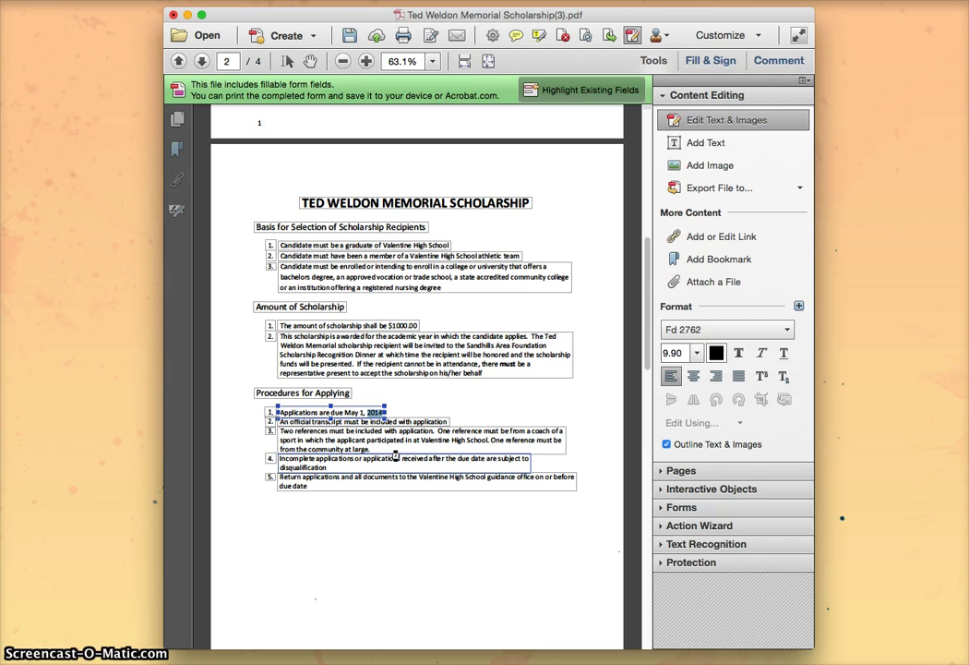
{"action": "left_click_drag", "start_coordinate": [334, 407], "coordinate": [373, 410]}
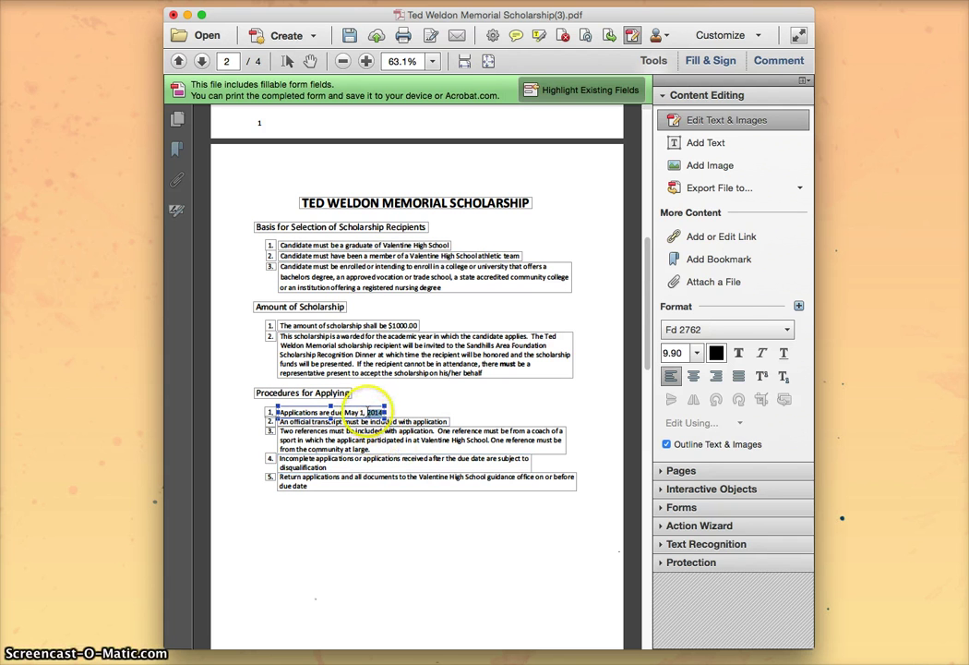
{"action": "left_click", "coordinate": [369, 411]}
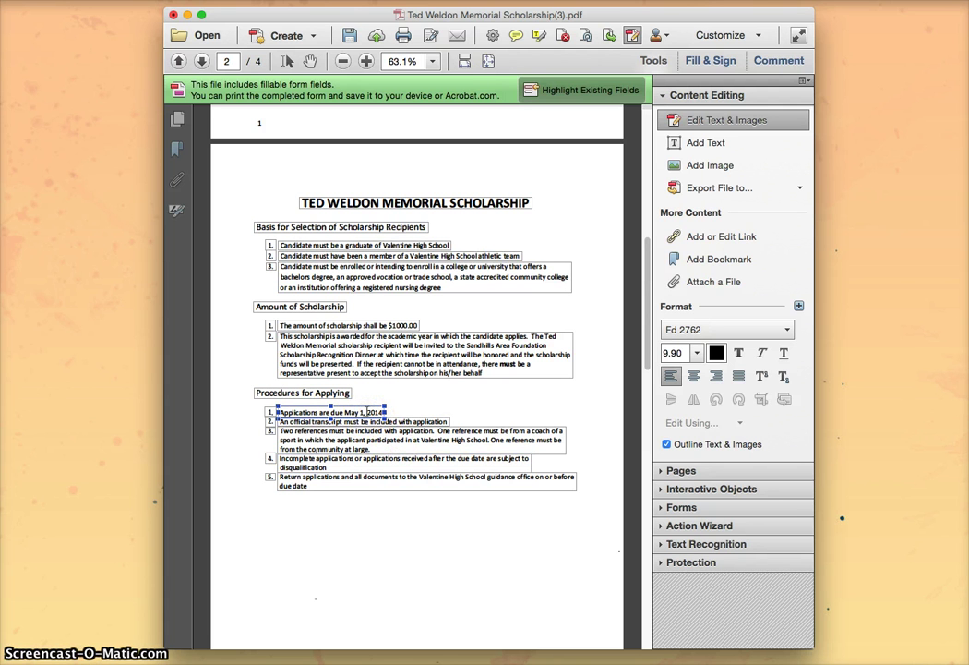
{"action": "left_click_drag", "start_coordinate": [368, 410], "coordinate": [384, 409]}
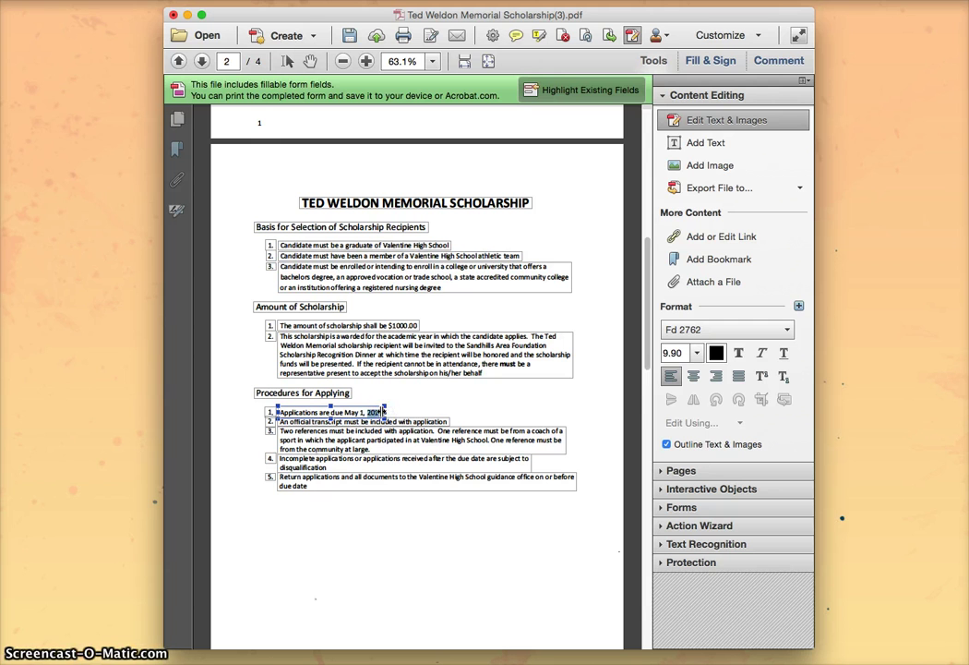
{"action": "type", "text": "20"}
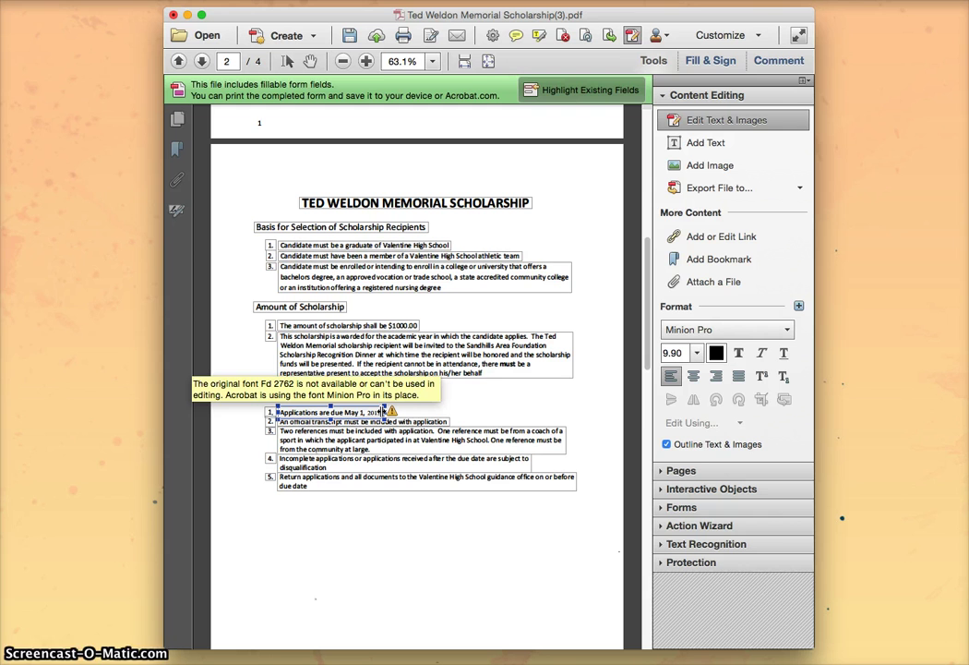
{"action": "left_click", "coordinate": [391, 412]}
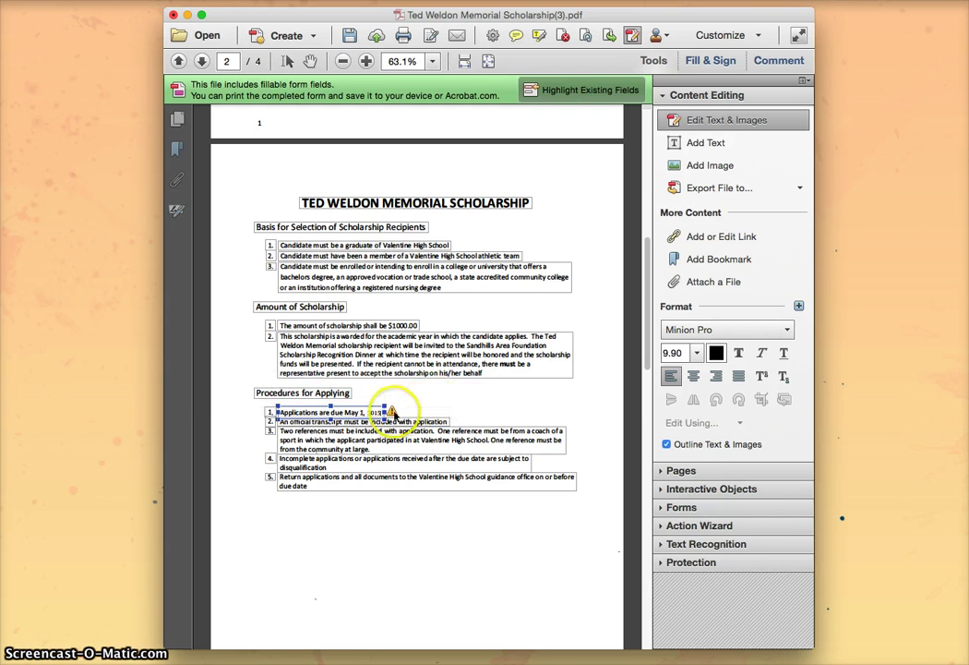
{"action": "type", "text": "5"}
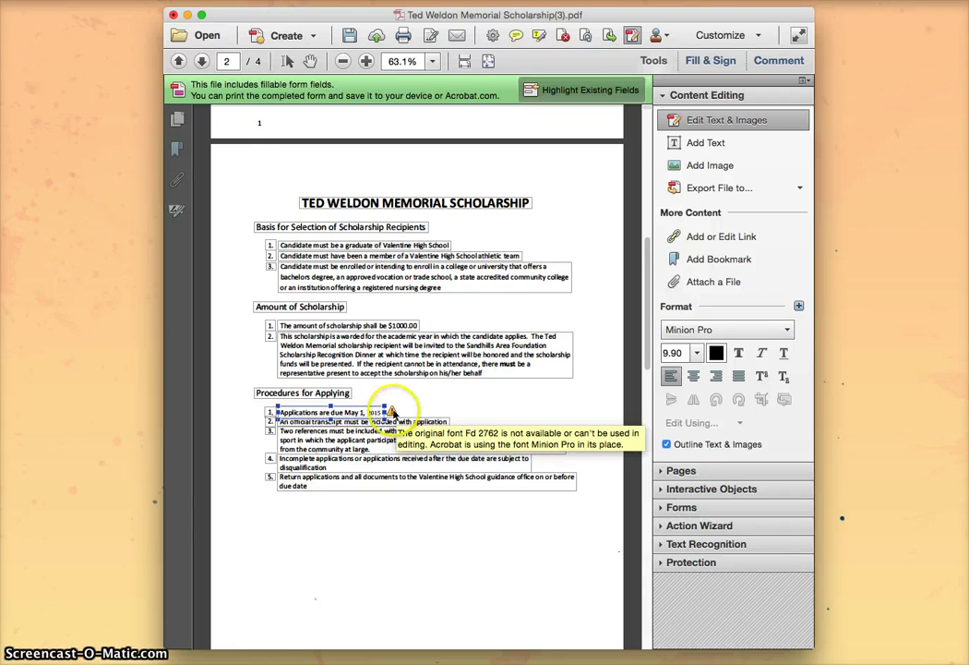
Select the year 2015 in the due date and try font sizes 11 and 12
{"action": "left_click", "coordinate": [345, 412]}
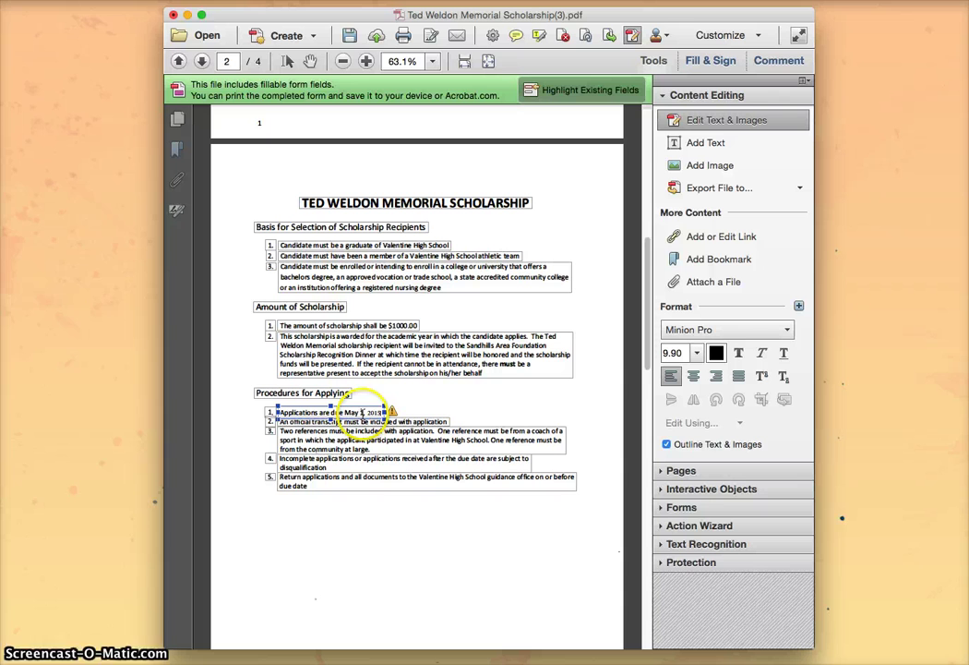
{"action": "left_click_drag", "start_coordinate": [382, 412], "coordinate": [368, 412]}
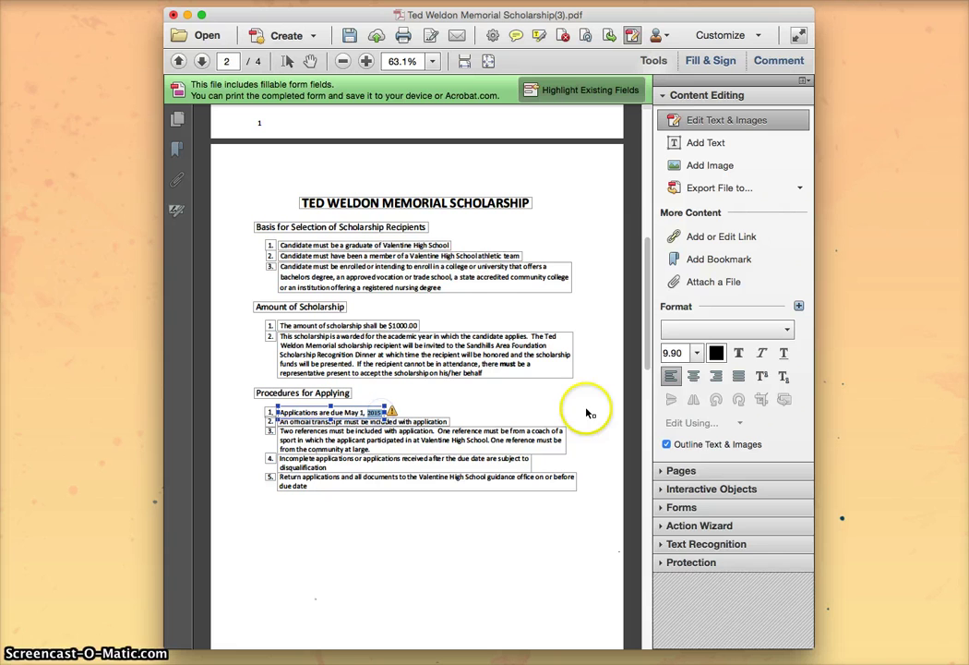
{"action": "left_click", "coordinate": [697, 353]}
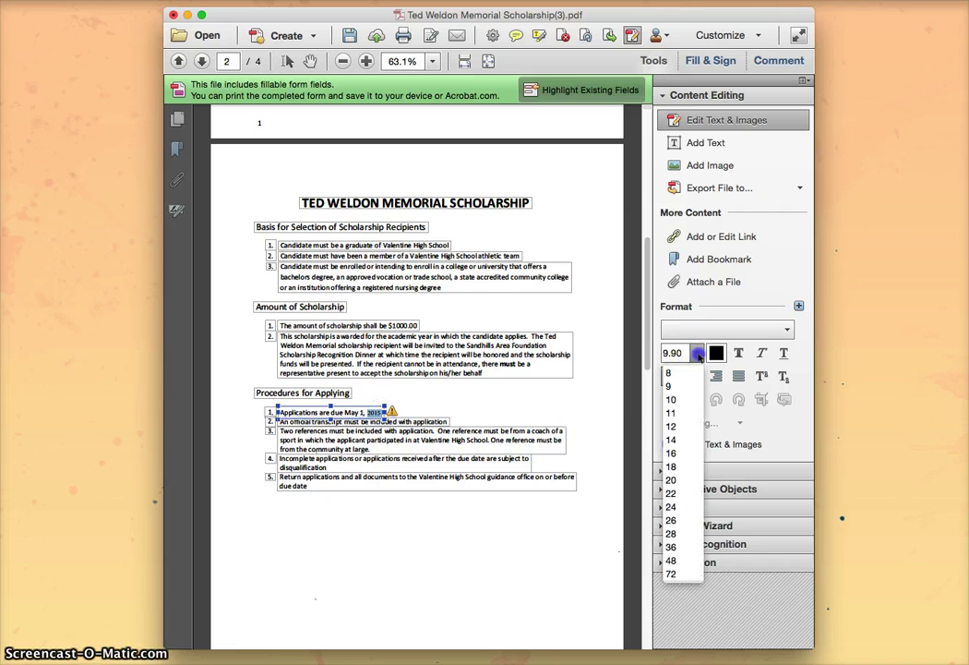
{"action": "left_click", "coordinate": [678, 412]}
{"action": "left_click", "coordinate": [685, 354]}
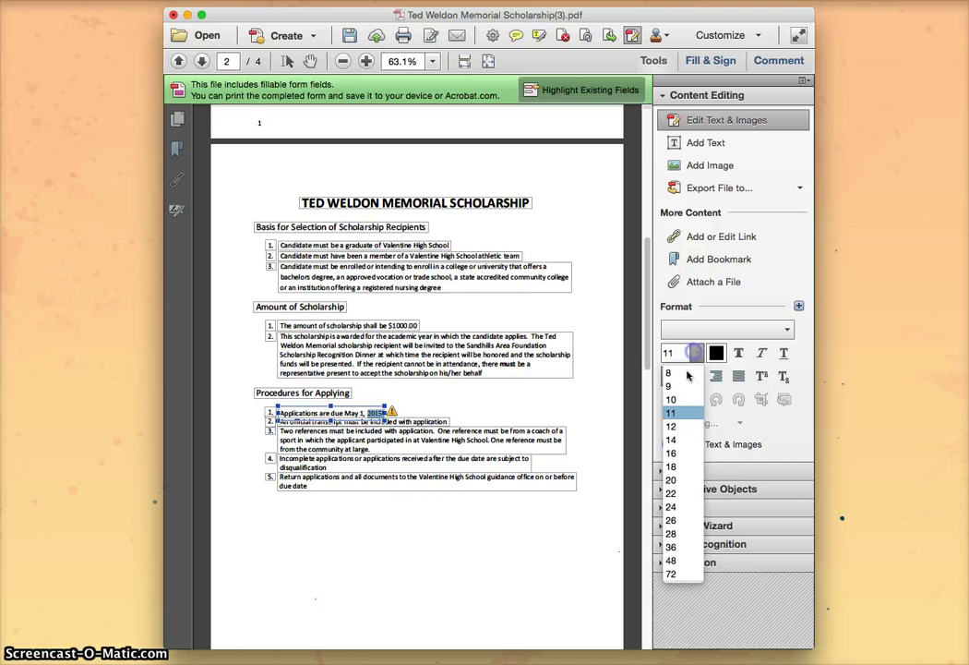
{"action": "left_click", "coordinate": [688, 427]}
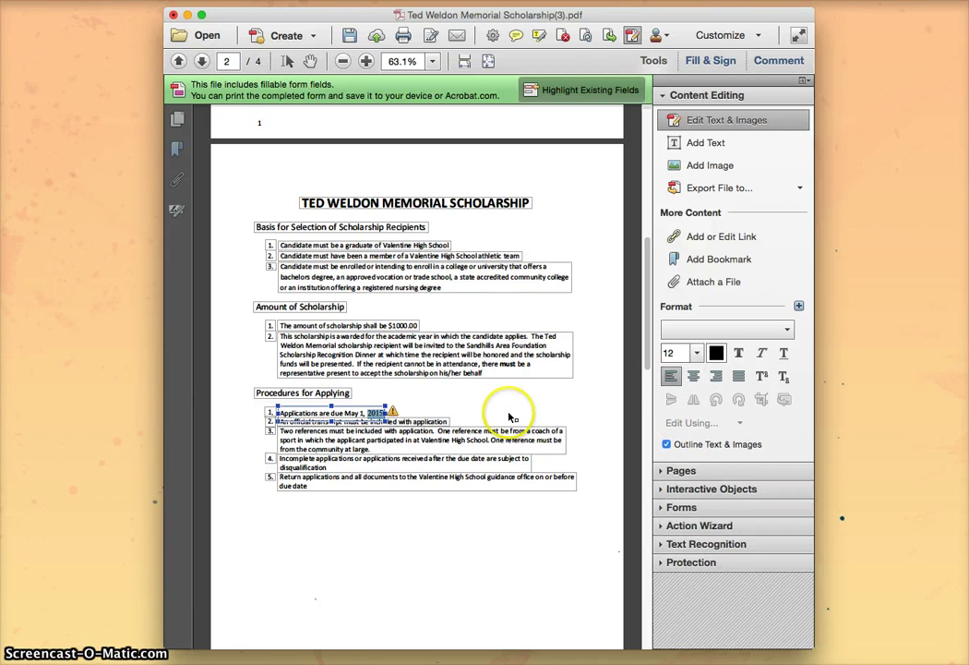
Set the year 2015 in Arial at size 11 and finish editing the line
{"action": "left_click", "coordinate": [724, 329]}
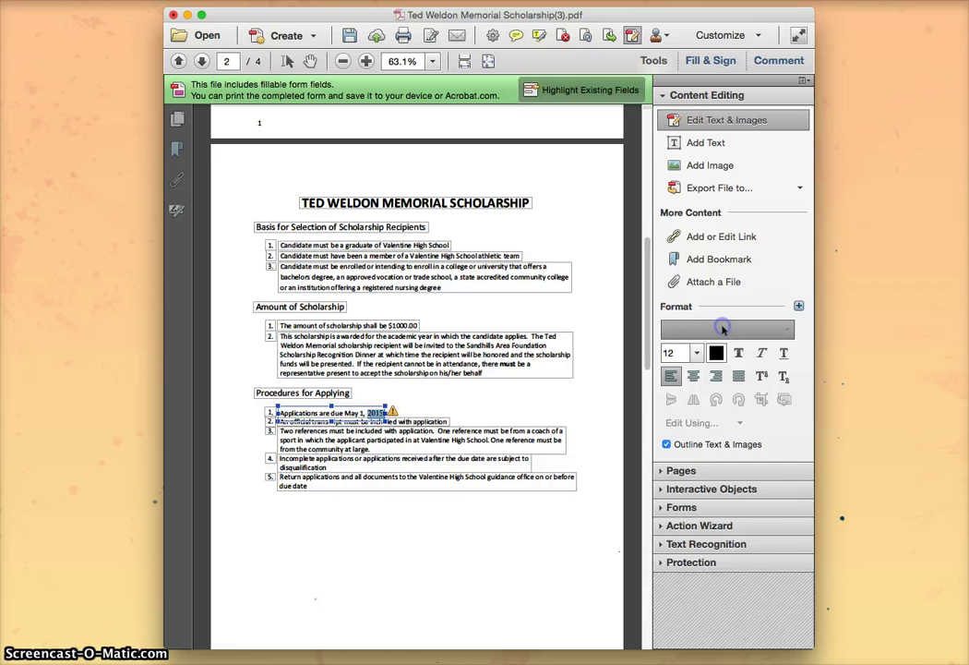
{"action": "left_click", "coordinate": [785, 323]}
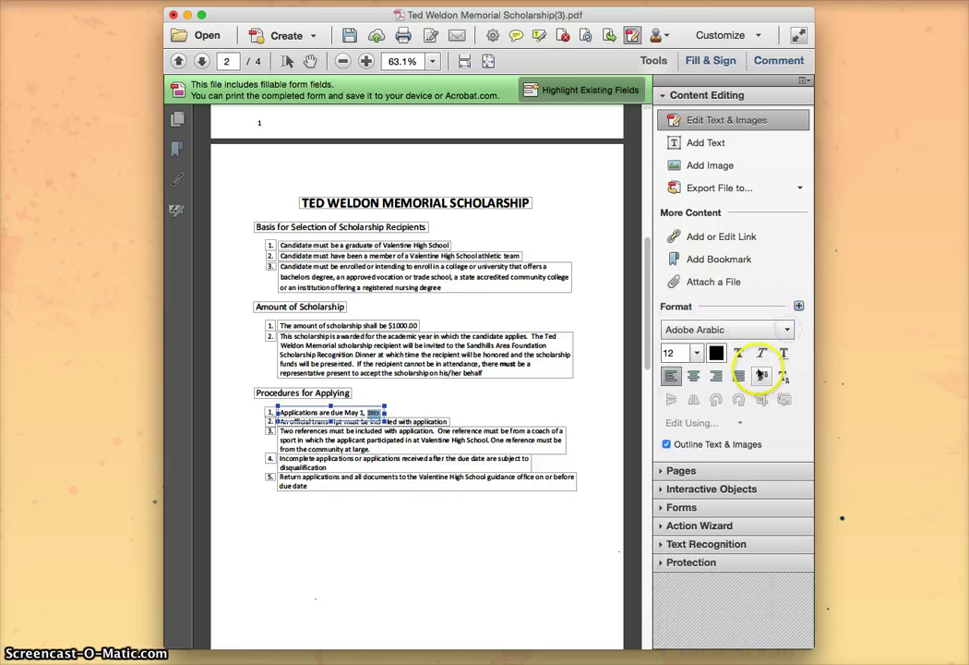
{"action": "left_click", "coordinate": [785, 330]}
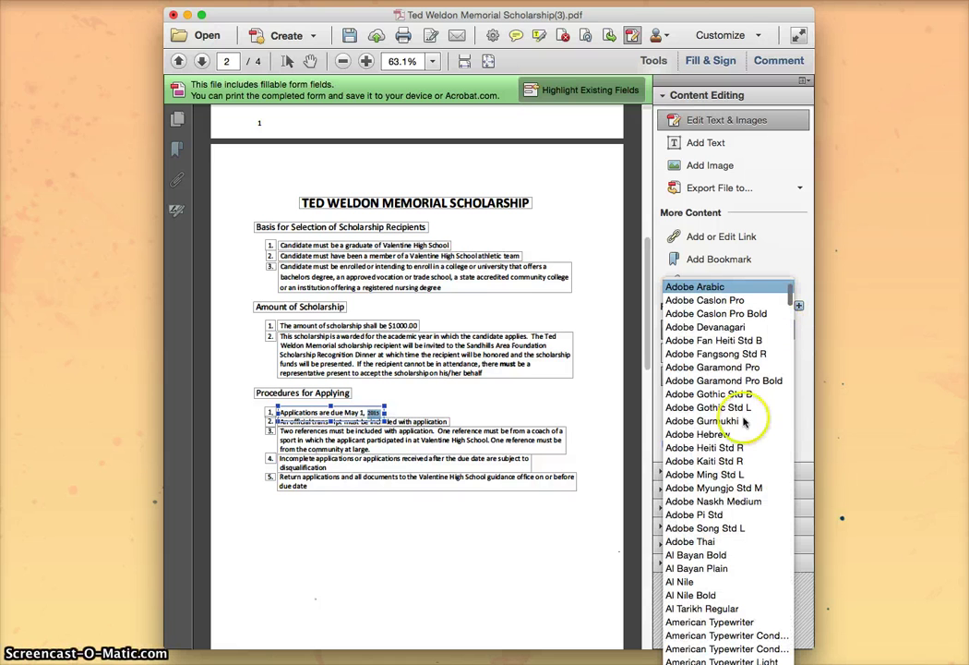
{"action": "scroll", "coordinate": [739, 427], "scroll_direction": "down", "scroll_amount": 5}
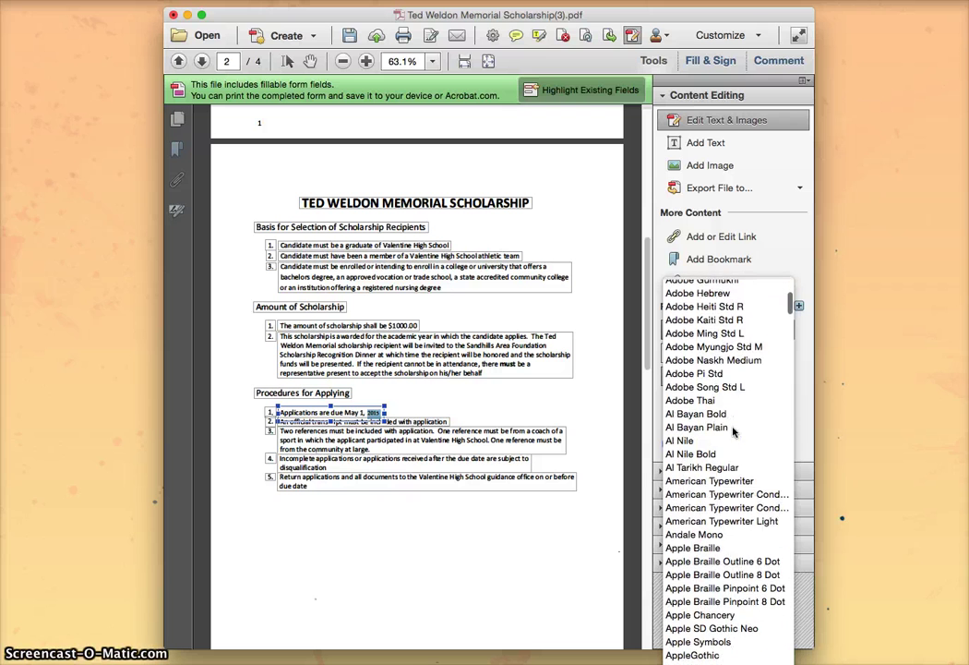
{"action": "scroll", "coordinate": [734, 431], "scroll_direction": "down", "scroll_amount": 4}
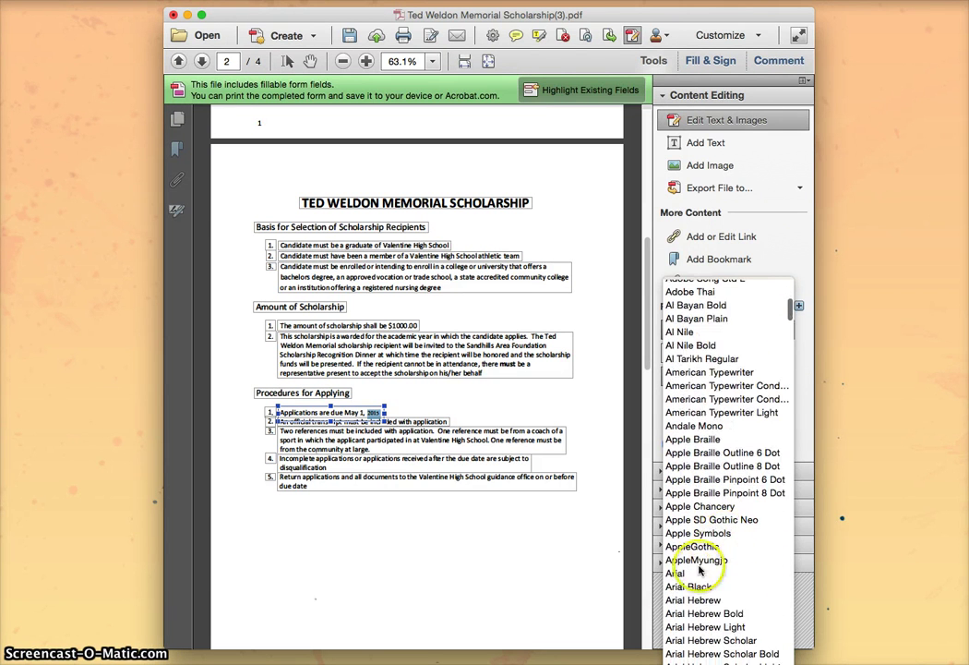
{"action": "left_click", "coordinate": [692, 573]}
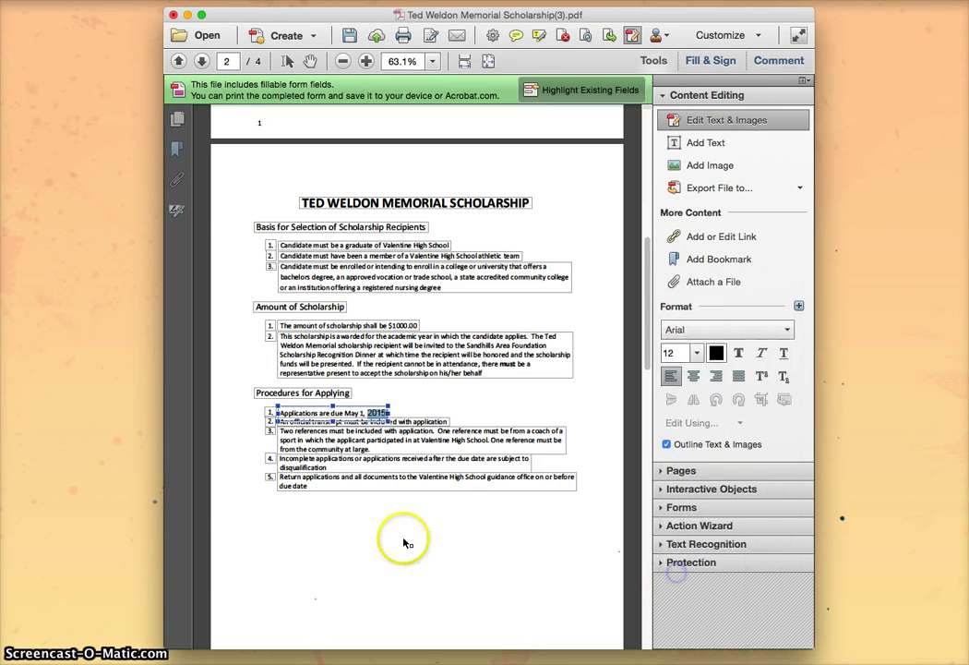
{"action": "left_click", "coordinate": [694, 353]}
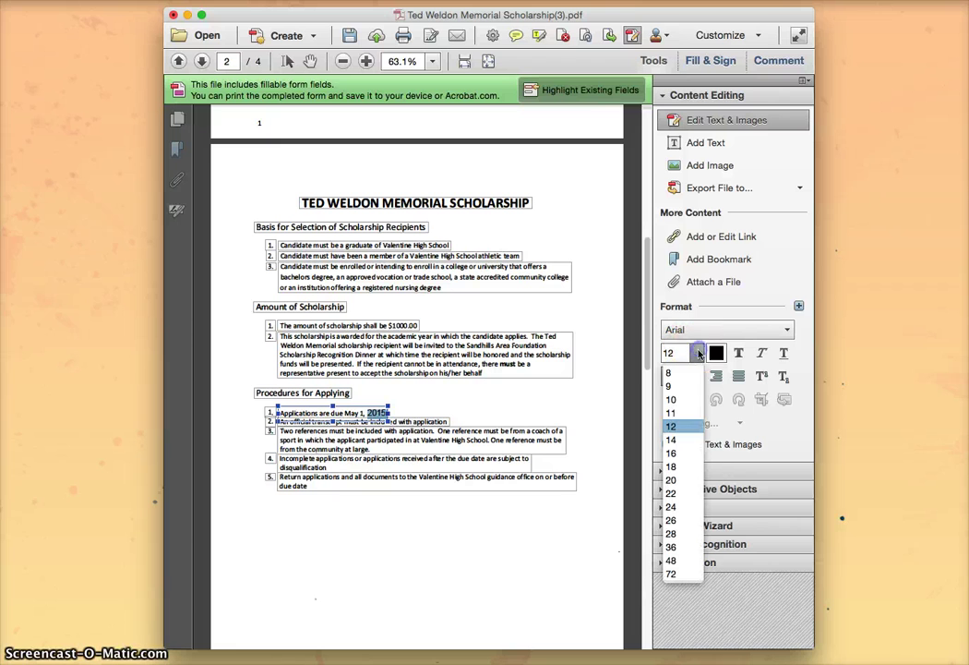
{"action": "left_click", "coordinate": [679, 412]}
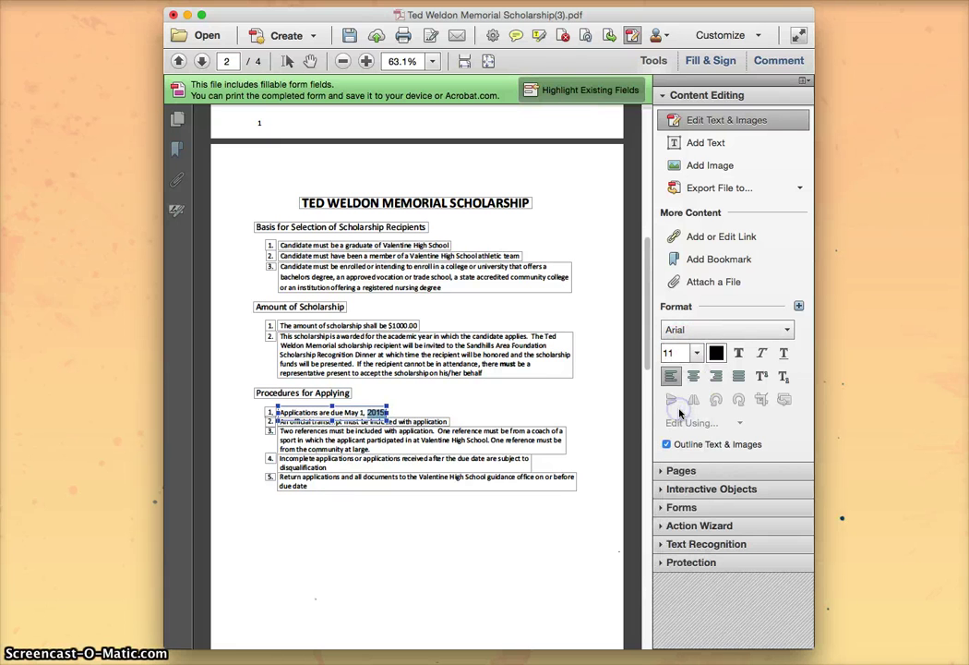
{"action": "left_click", "coordinate": [524, 416]}
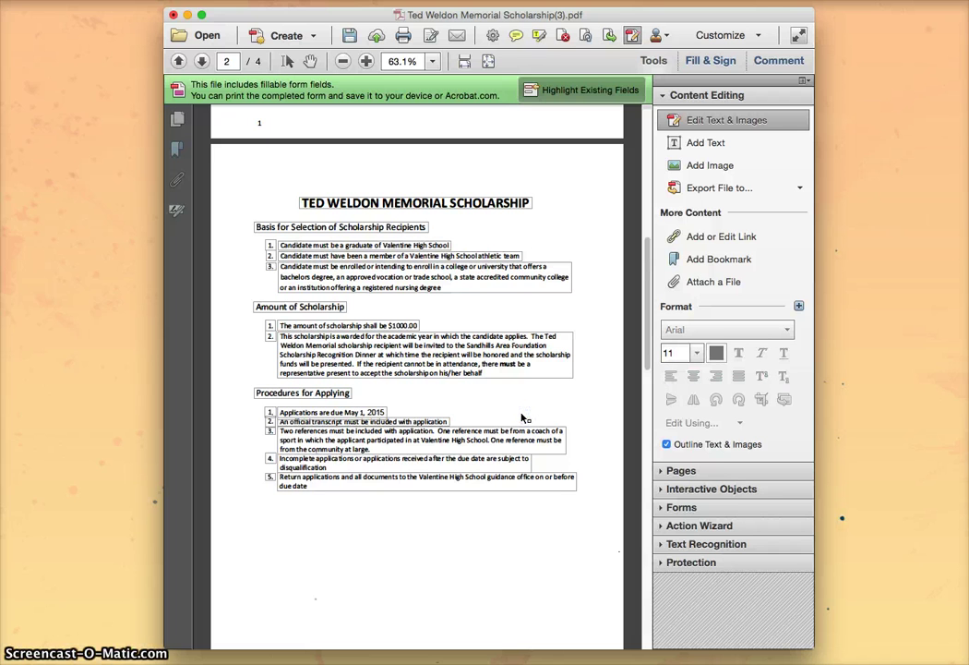
Replace the scholarship amount $1000.00 with $2000.00 in the Amount of Scholarship list
{"action": "mouse_move", "coordinate": [525, 418]}
{"action": "left_mouse_down"}
{"action": "mouse_move", "coordinate": [516, 372]}
{"action": "mouse_move", "coordinate": [452, 339]}
{"action": "left_mouse_up"}
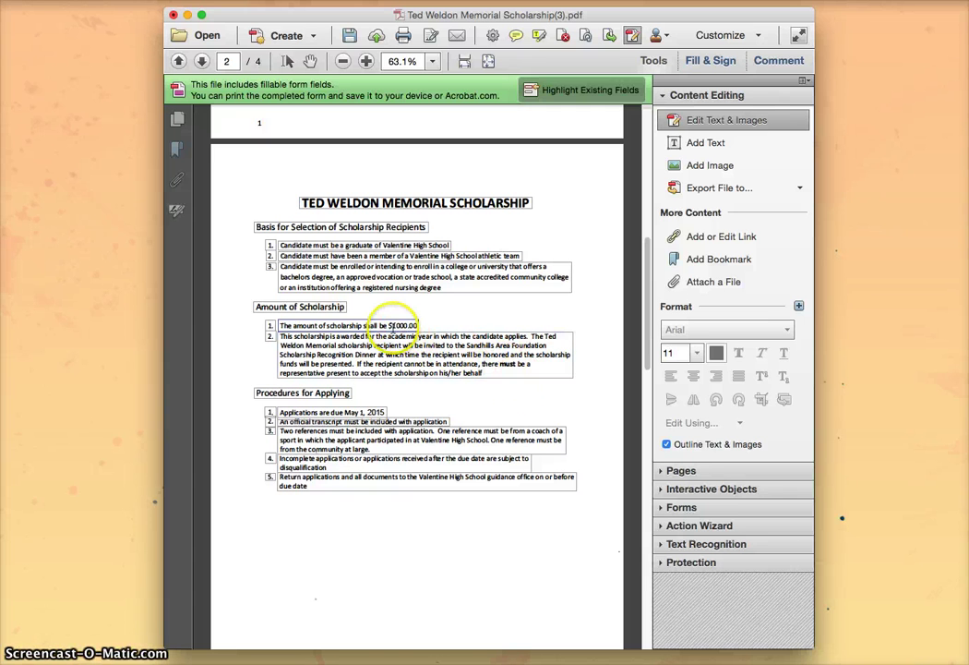
{"action": "double_click", "coordinate": [399, 326]}
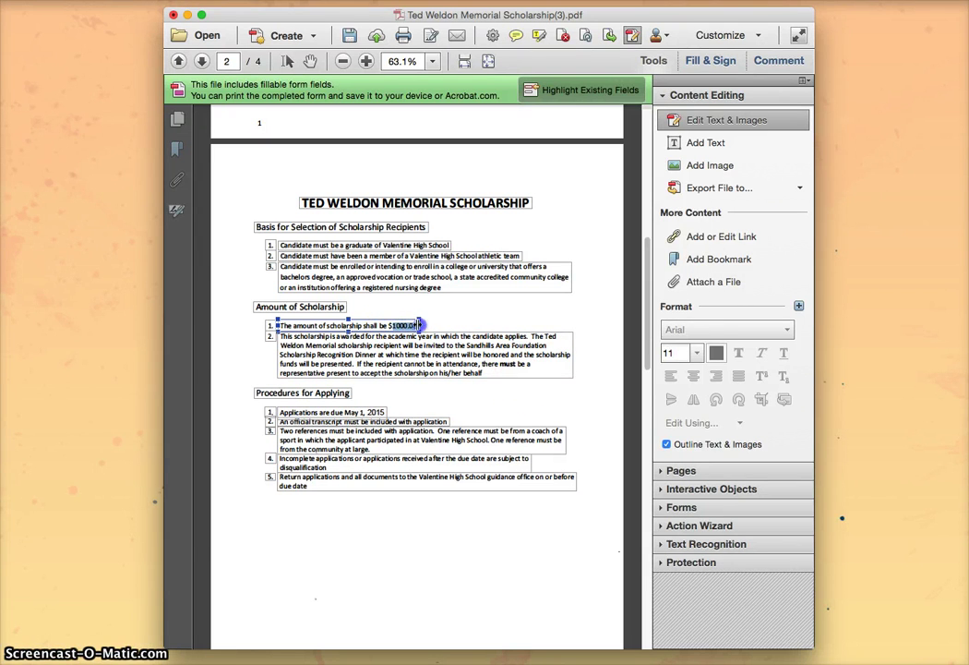
{"action": "type", "text": "$2000"}
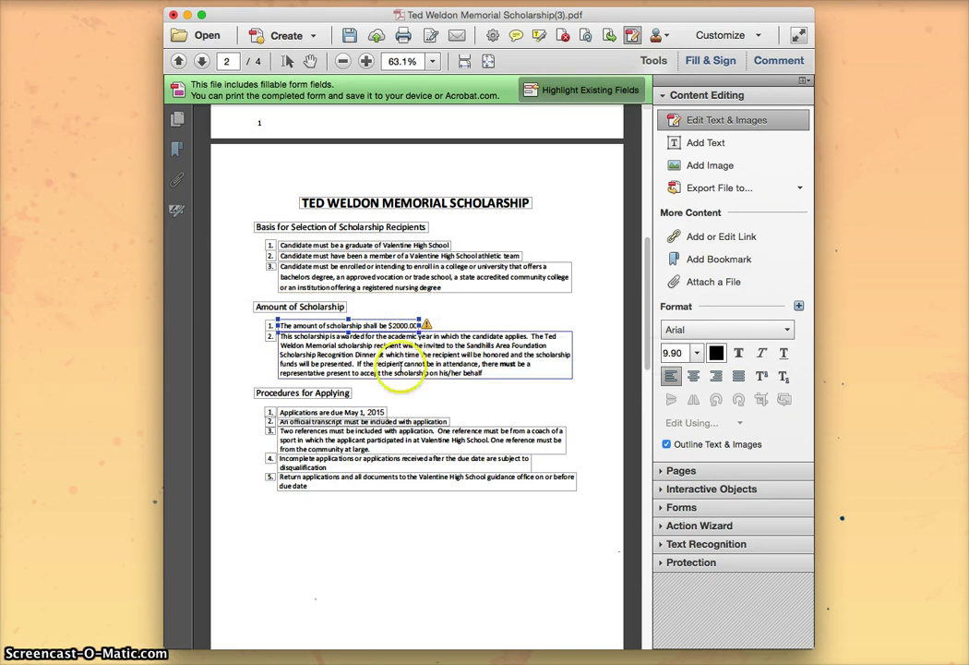
{"action": "left_click", "coordinate": [556, 310]}
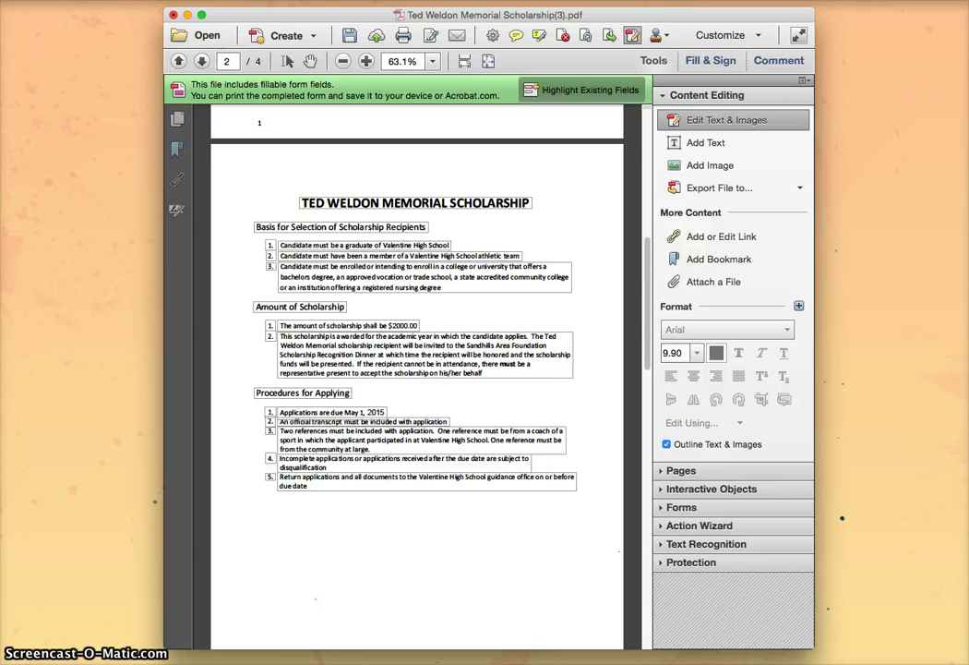
Save the edited scholarship PDF
{"action": "left_click", "coordinate": [351, 36]}
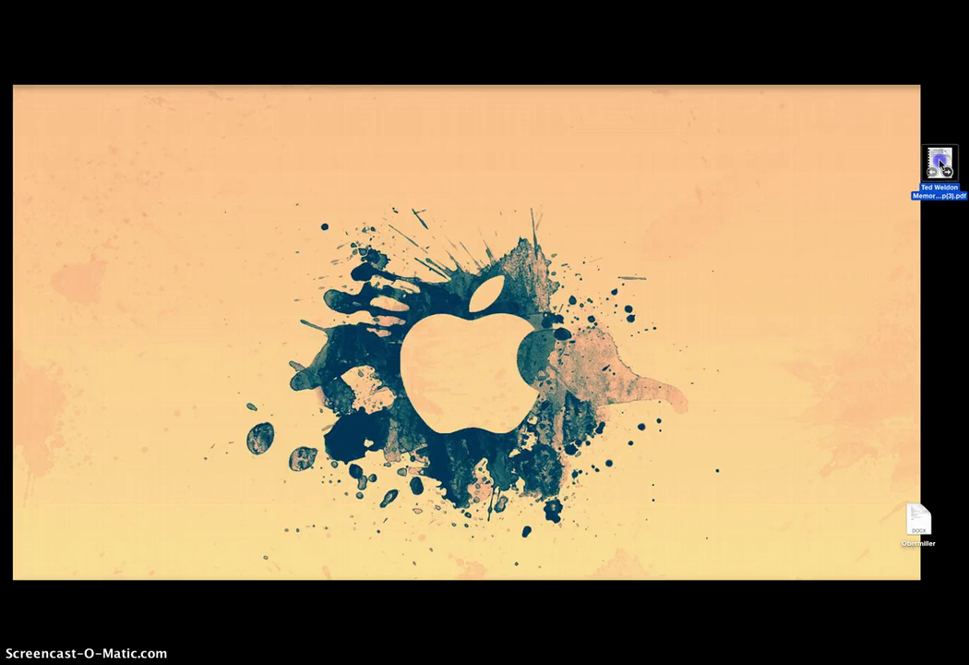
Scroll the reopened PDF to page 2 and check the $2000.00 amount and May 1, 2015 due date
{"action": "scroll", "coordinate": [412, 388], "scroll_direction": "down", "scroll_amount": 15}
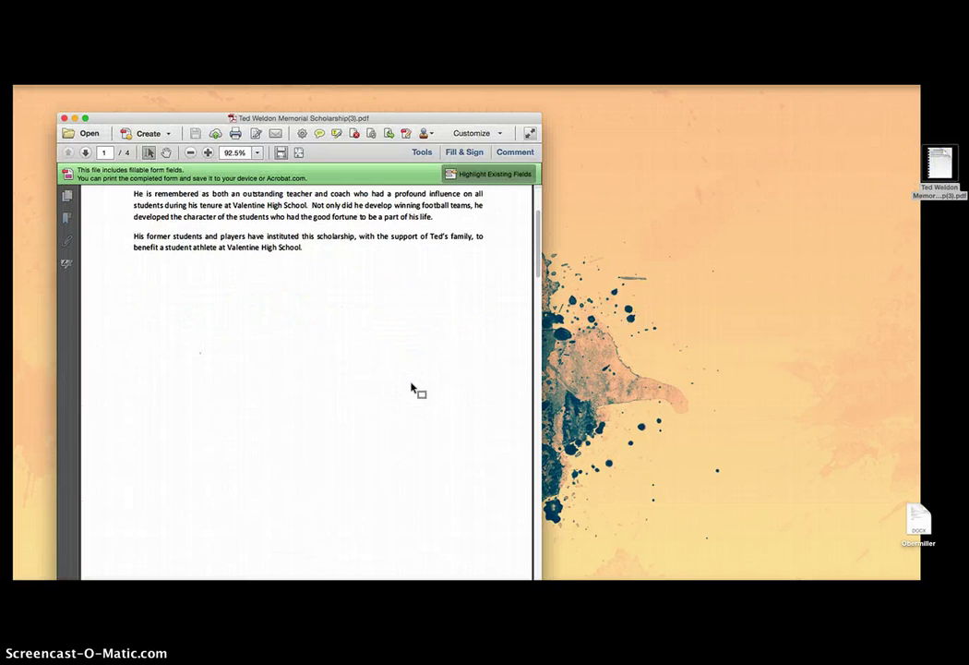
{"action": "scroll", "coordinate": [411, 388], "scroll_direction": "down", "scroll_amount": 2}
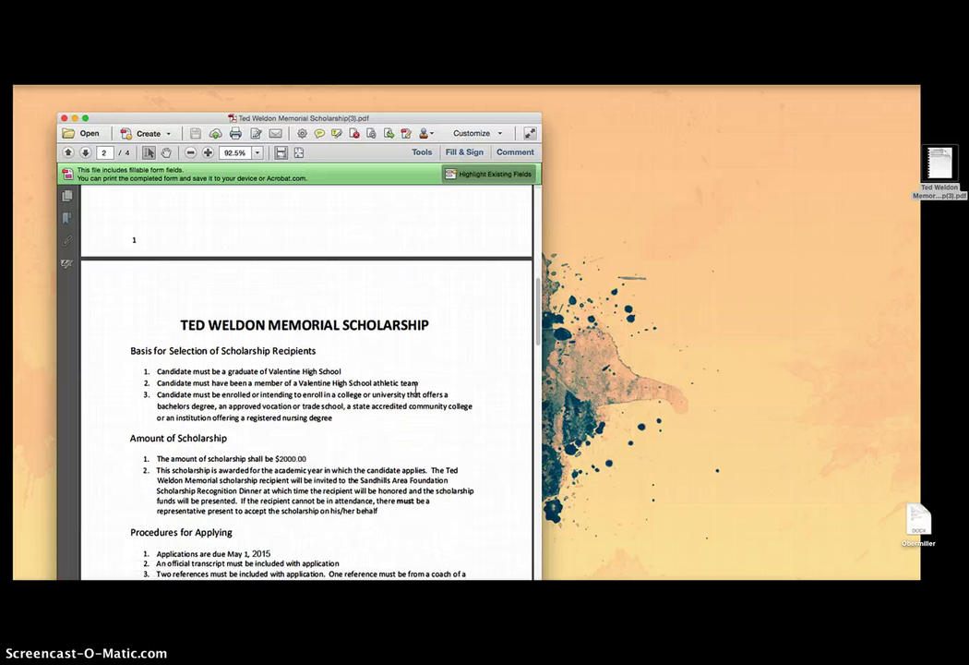
{"action": "left_click_drag", "start_coordinate": [280, 458], "coordinate": [330, 456]}
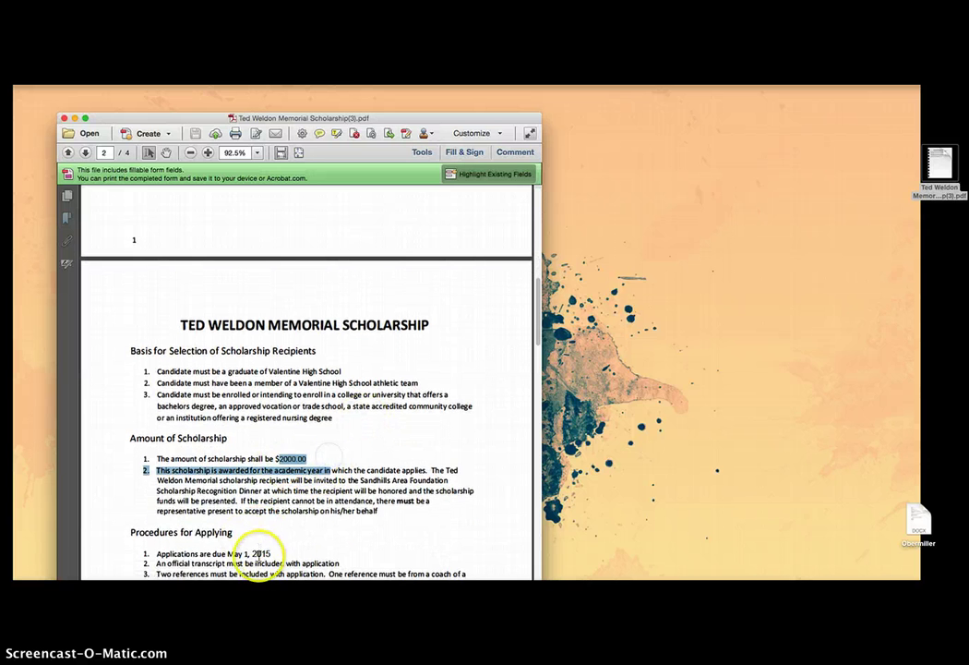
{"action": "left_click_drag", "start_coordinate": [256, 553], "coordinate": [339, 549]}
{"action": "left_click", "coordinate": [341, 544]}
{"action": "scroll", "coordinate": [344, 543], "scroll_direction": "down", "scroll_amount": 5}
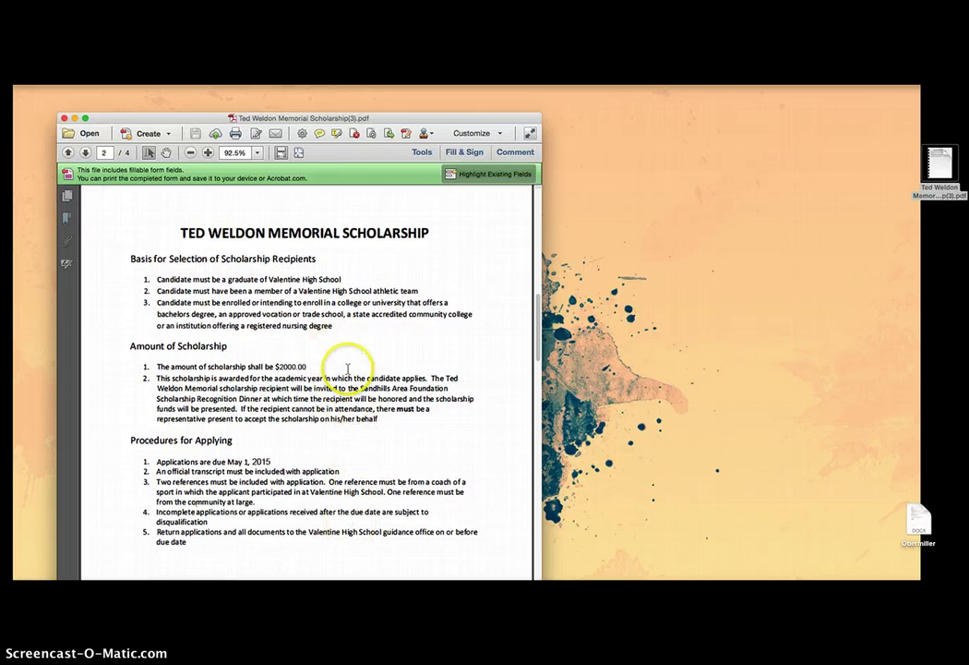
{"action": "scroll", "coordinate": [347, 364], "scroll_direction": "down", "scroll_amount": 8}
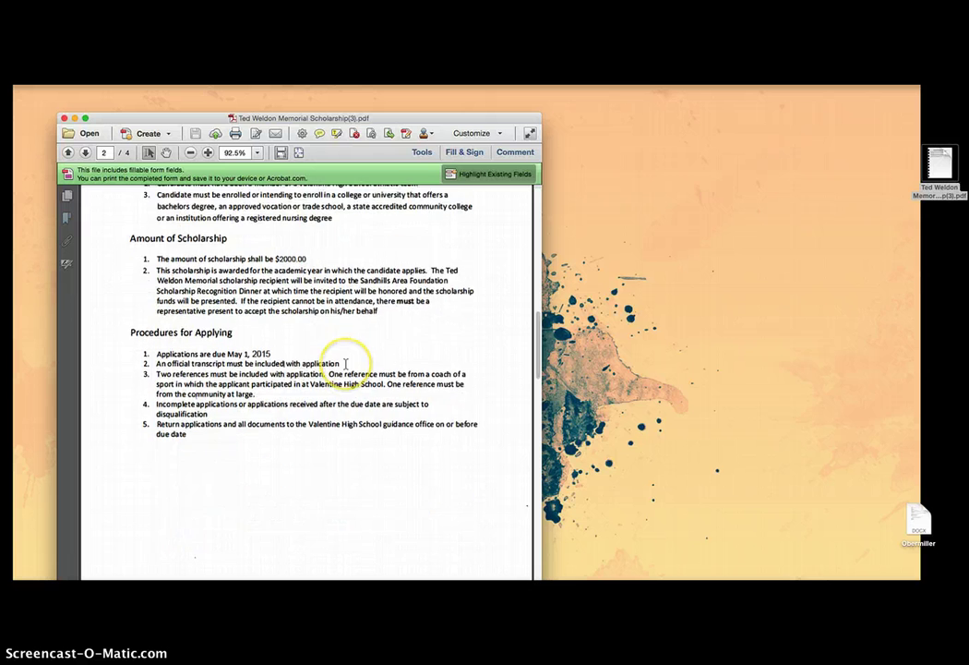